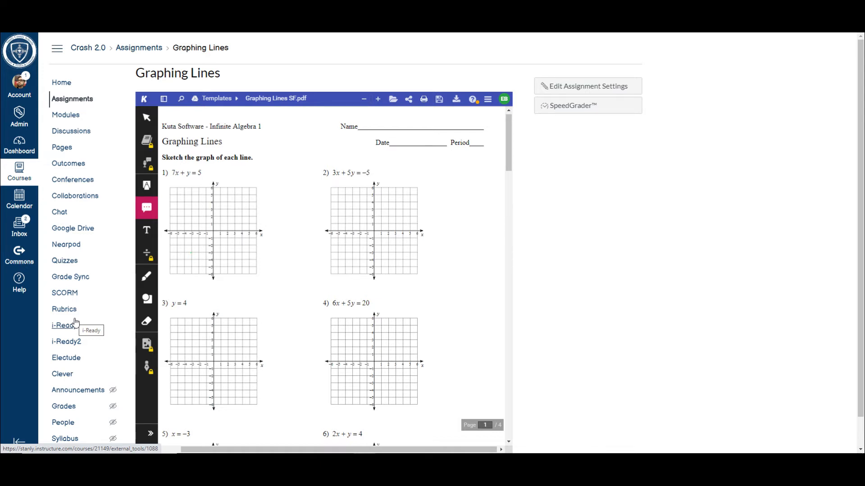
# Switch the Crash 2.0 course to Student View and open the Graphing Lines assignment
pyautogui.scroll(-1, 72, 351)
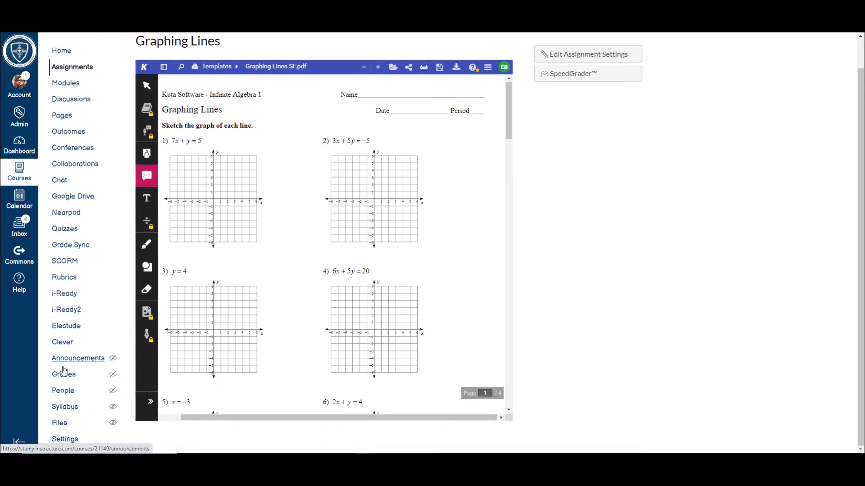
pyautogui.click(67, 439)
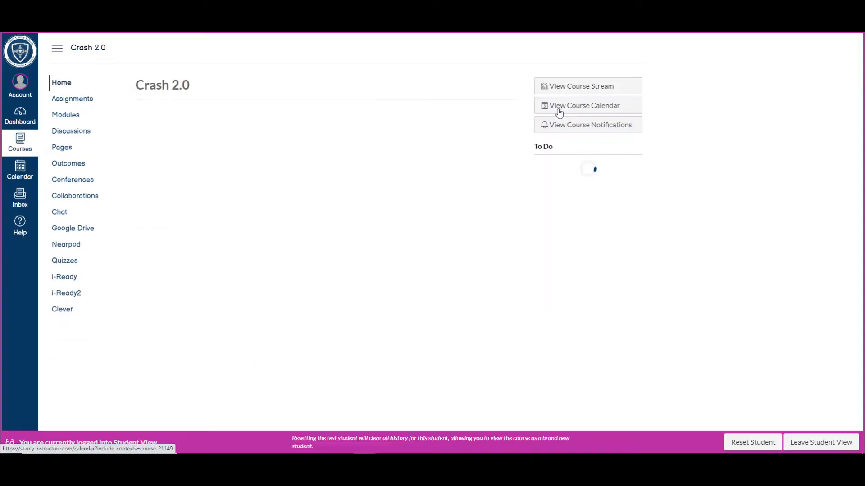
pyautogui.click(71, 100)
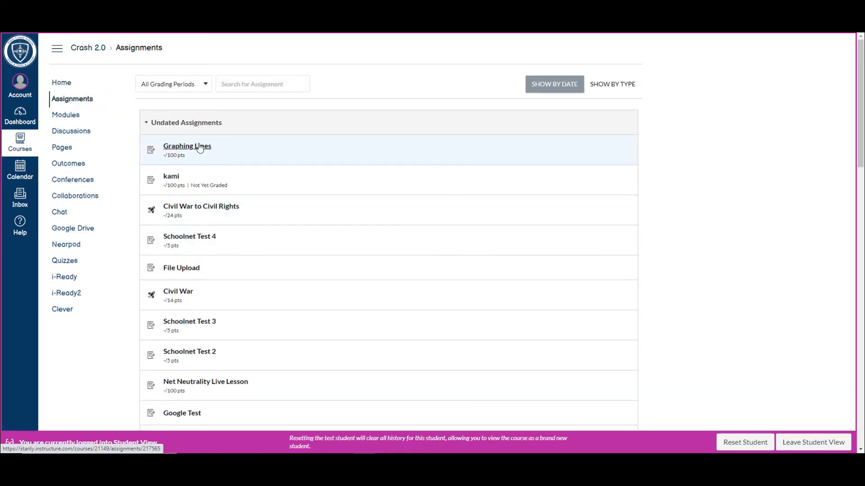
pyautogui.click(199, 146)
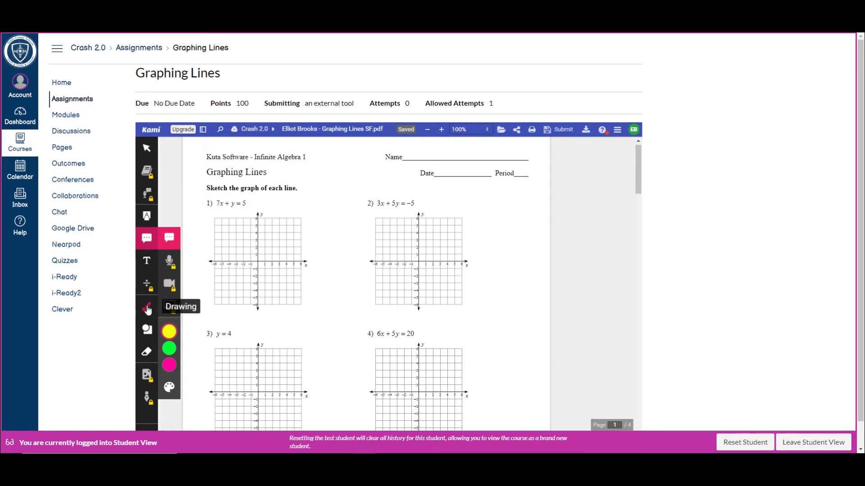
# Draw a straight rising line through the origin on the grid of problem 1 and submit the worksheet
pyautogui.click(147, 329)
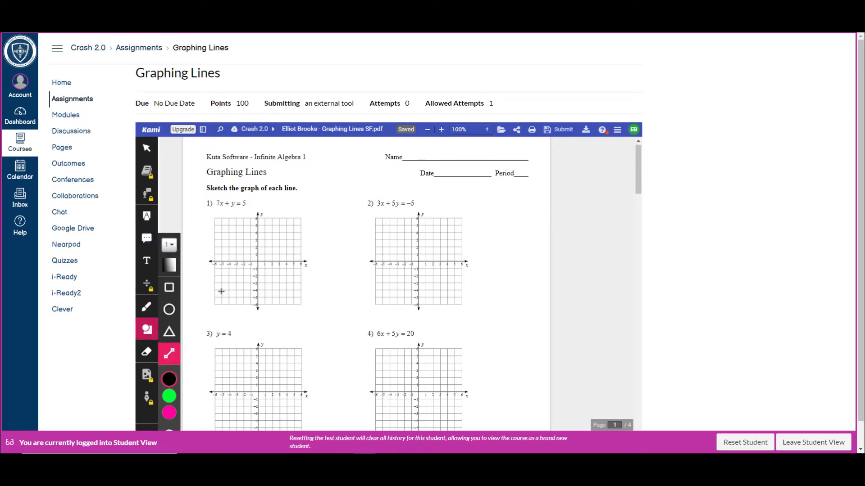
pyautogui.moveTo(221, 290)
pyautogui.mouseDown()
pyautogui.moveTo(285, 246)
pyautogui.moveTo(291, 233)
pyautogui.mouseUp()
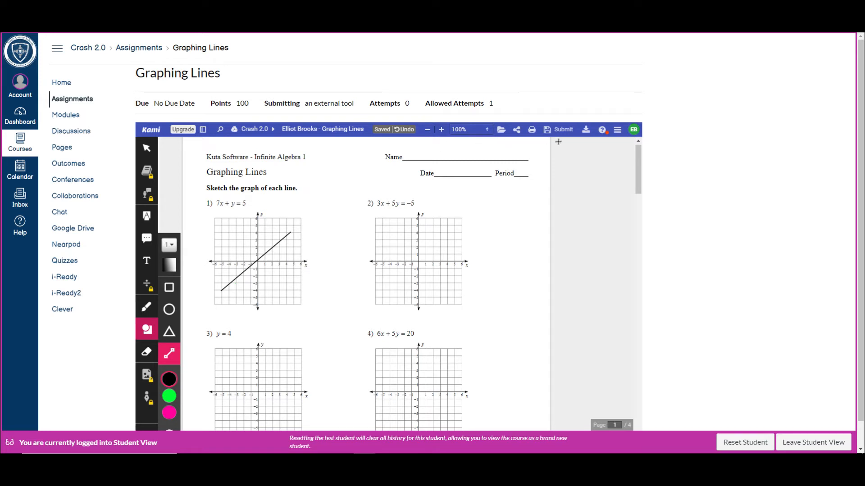
pyautogui.click(560, 132)
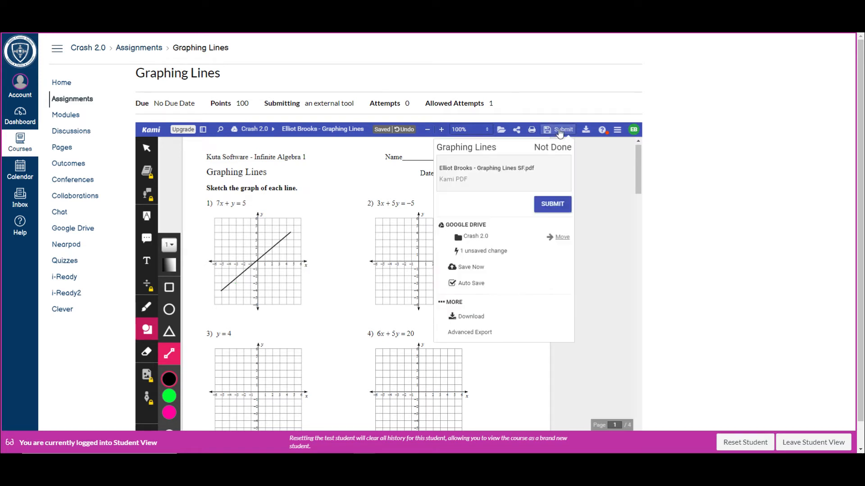
pyautogui.click(560, 207)
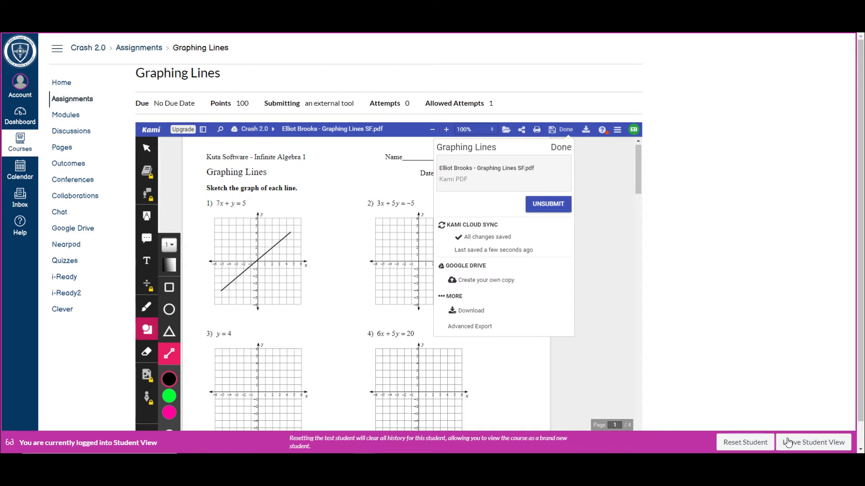
# Leave Student View and bring up the Test Student's Graphing Lines submission in SpeedGrader
pyautogui.click(809, 443)
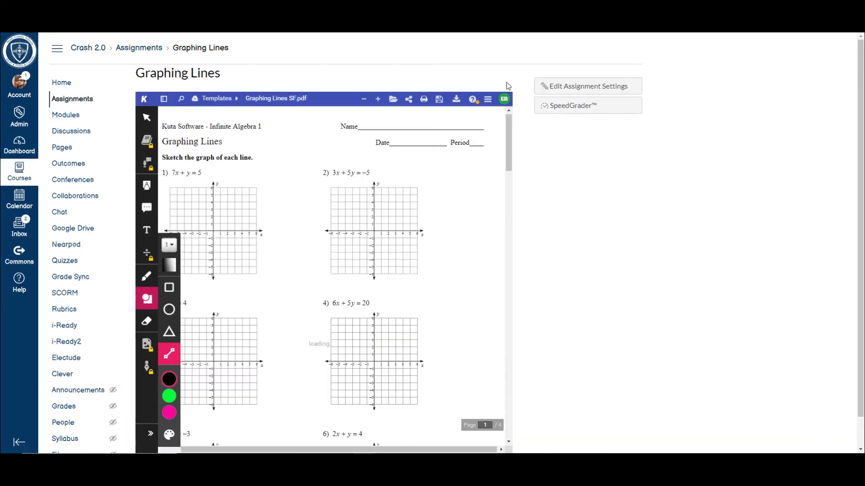
pyautogui.click(567, 106)
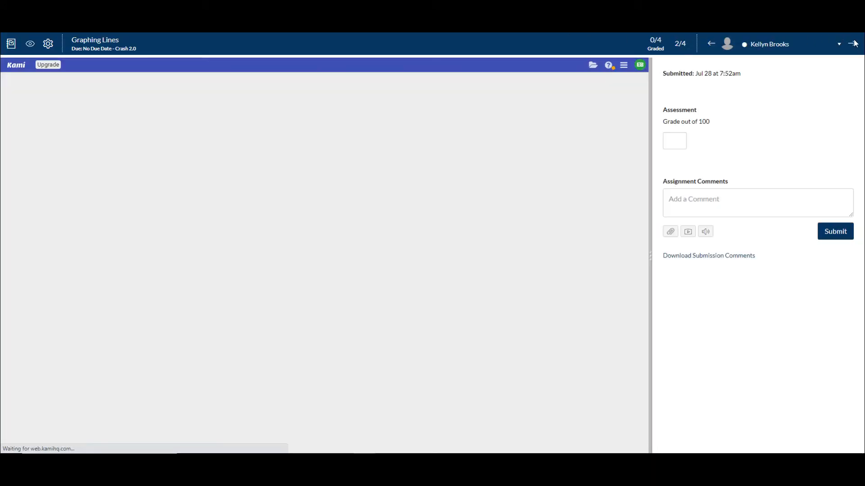
pyautogui.click(852, 44)
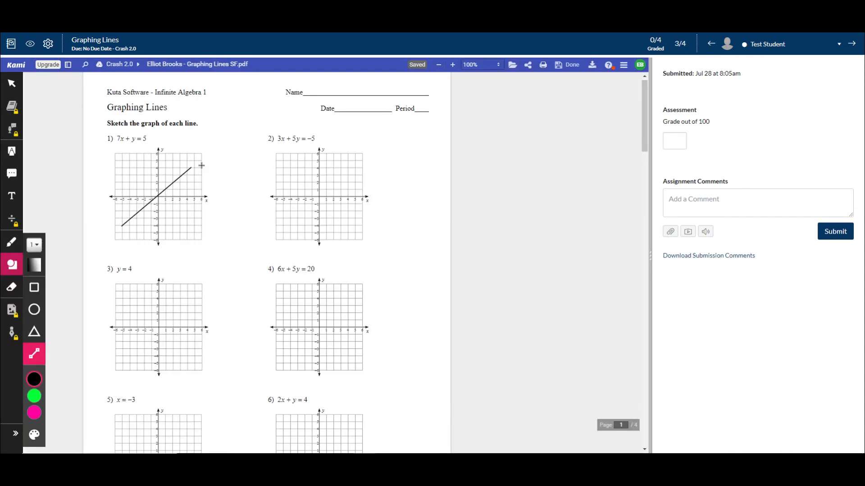
# Add the comment "Why?" near the origin of the problem 1 graph in the Test Student's submission
pyautogui.click(12, 174)
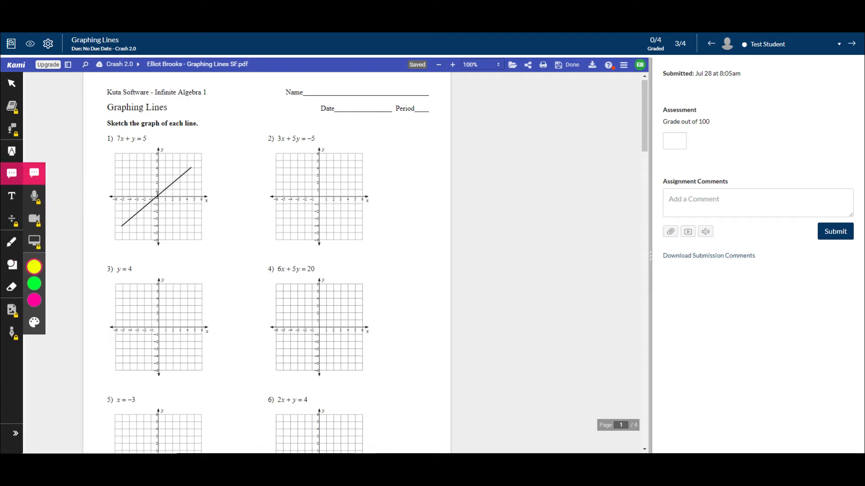
pyautogui.click(157, 194)
pyautogui.scroll(-1, 158, 195)
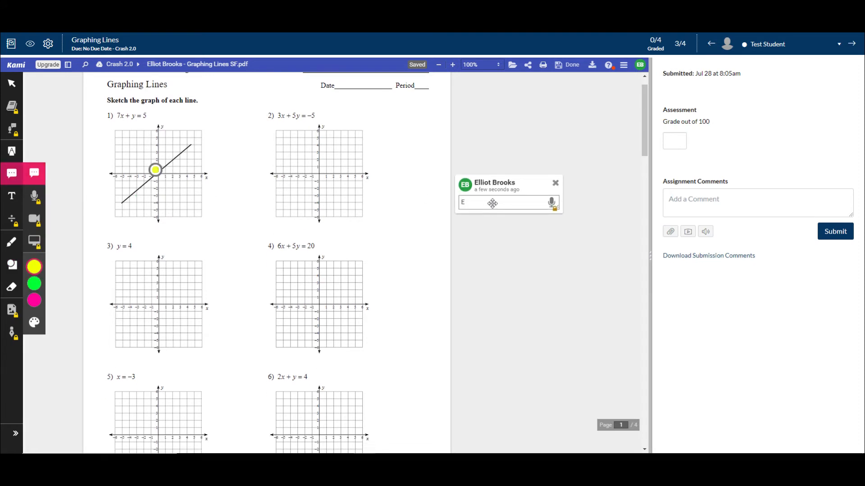
pyautogui.write('Why?')
pyautogui.click(528, 253)
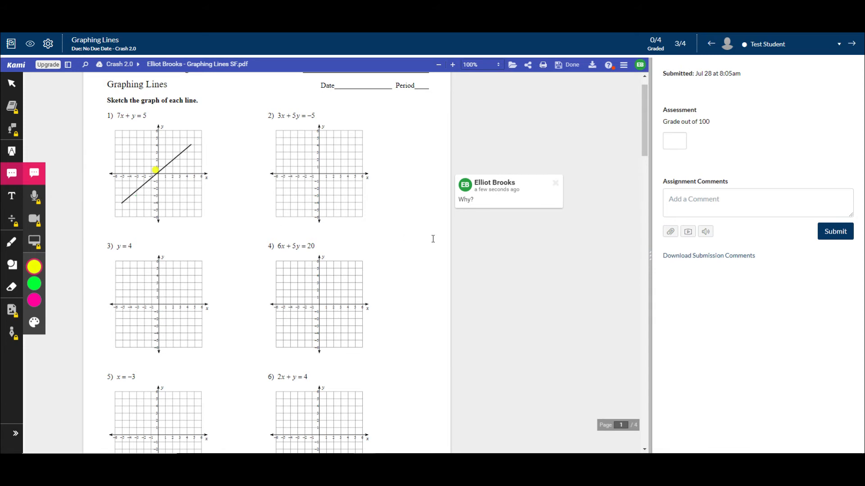
# Enter a grade of 50 out of 100 for the Test Student and submit it
pyautogui.click(682, 137)
pyautogui.write('50')
pyautogui.click(839, 232)
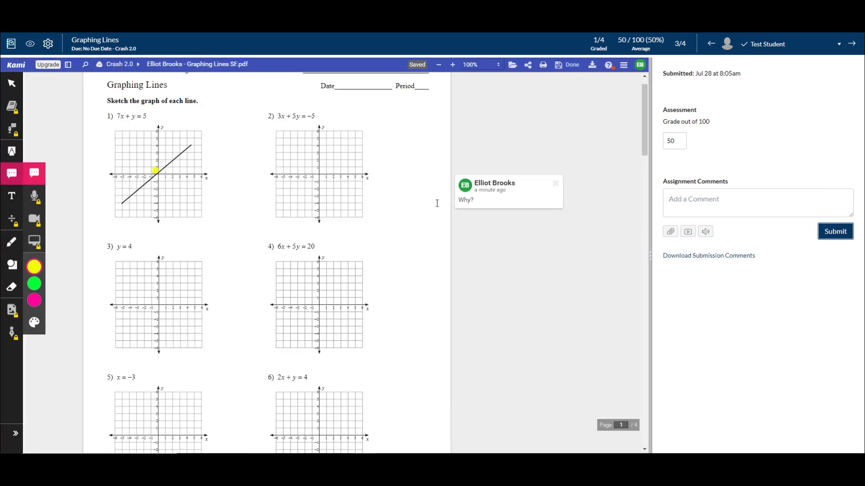
# Open the "Why?" comment on the worksheet and close it
pyautogui.click(496, 199)
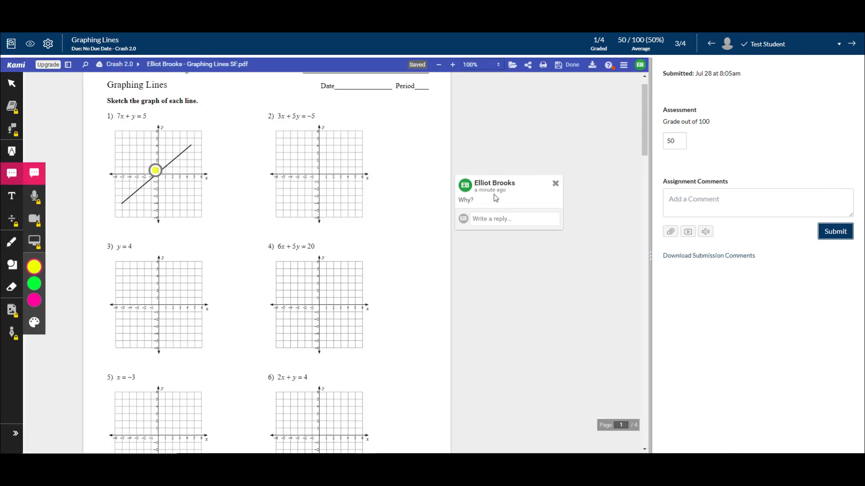
pyautogui.click(556, 184)
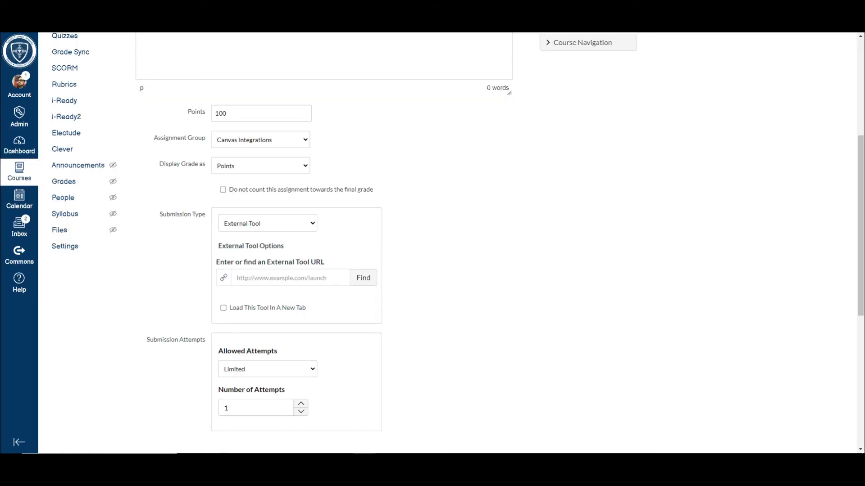
pyautogui.scroll(5, 270, 260)
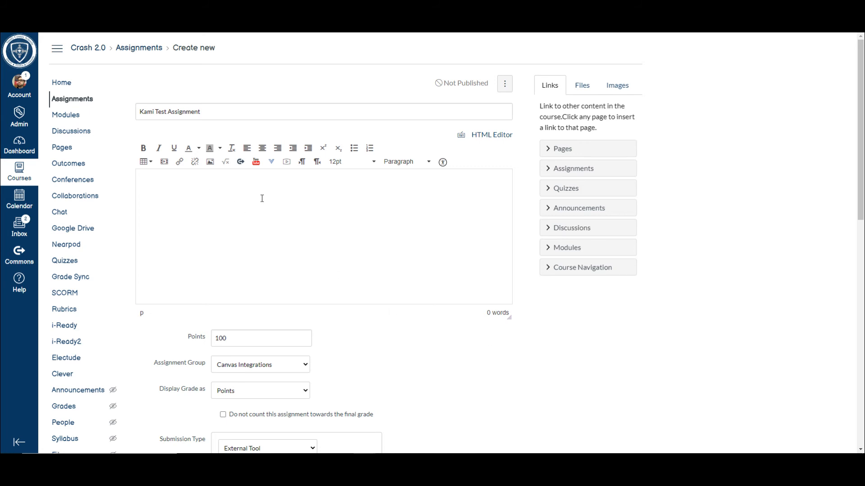
pyautogui.click(279, 198)
# Keep External Tool as the new assignment's submission type and choose Kami Google Drive Assignment from the available tools
pyautogui.scroll(-5, 295, 219)
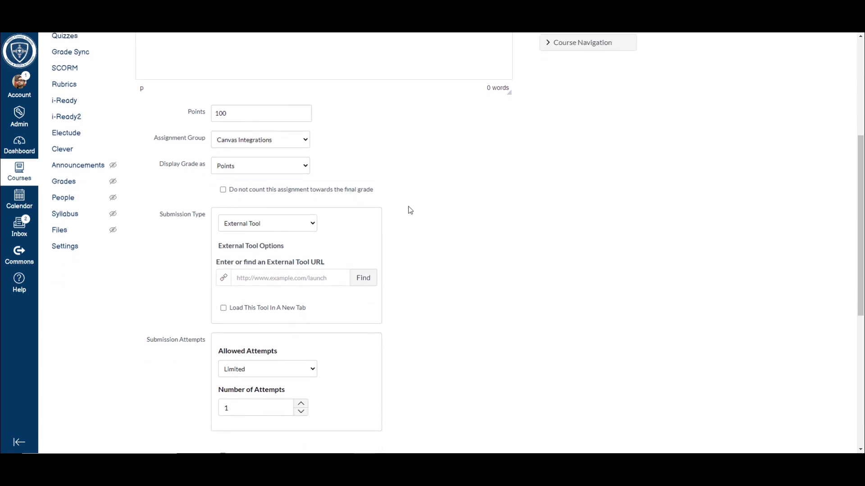
pyautogui.click(269, 228)
pyautogui.click(269, 226)
pyautogui.click(371, 282)
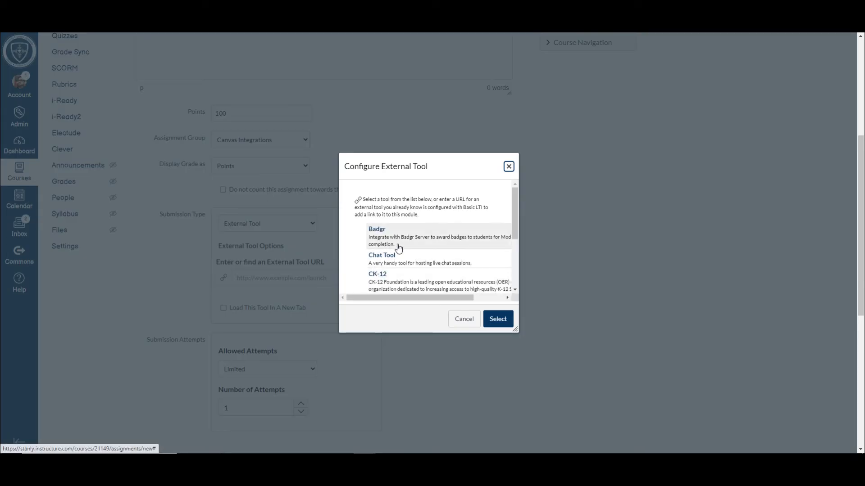
pyautogui.scroll(-5, 431, 246)
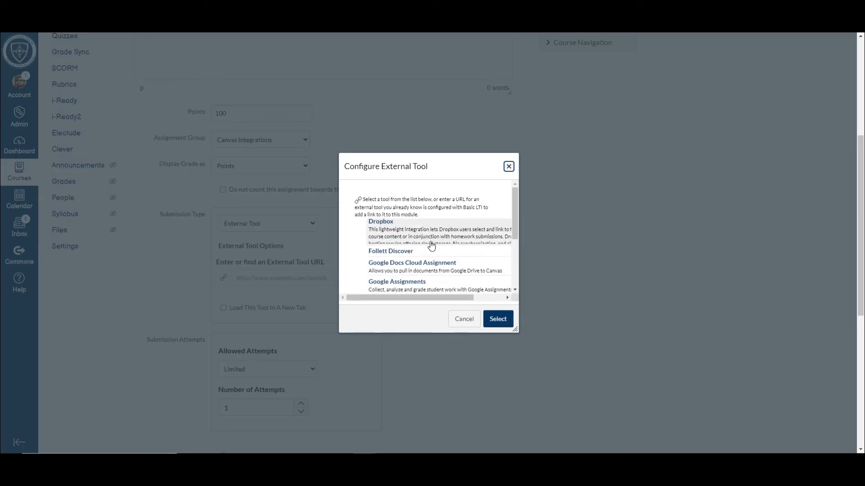
pyautogui.scroll(-6, 431, 245)
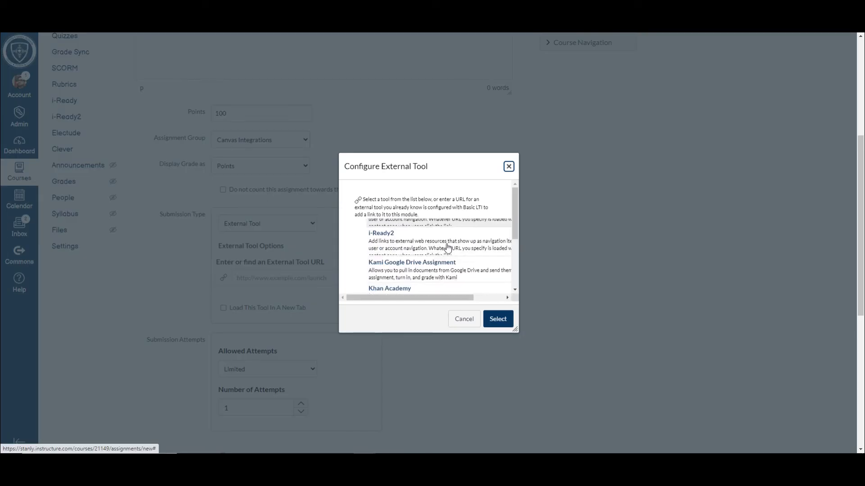
pyautogui.scroll(2, 416, 253)
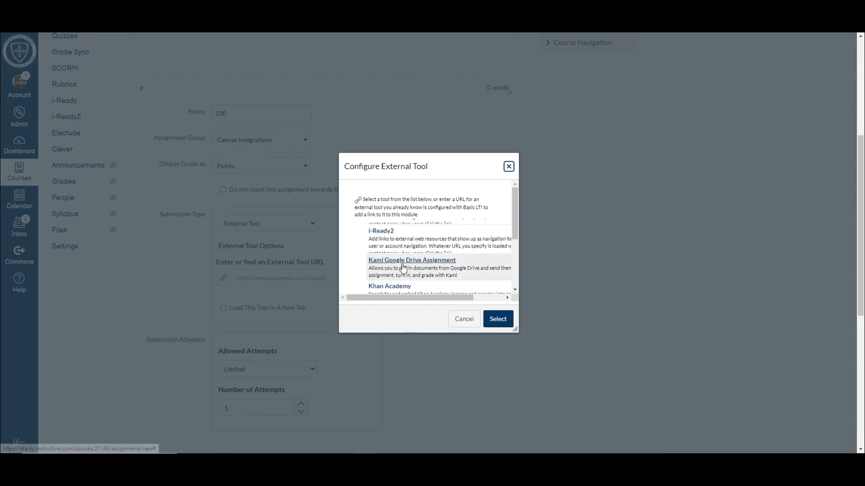
pyautogui.click(403, 263)
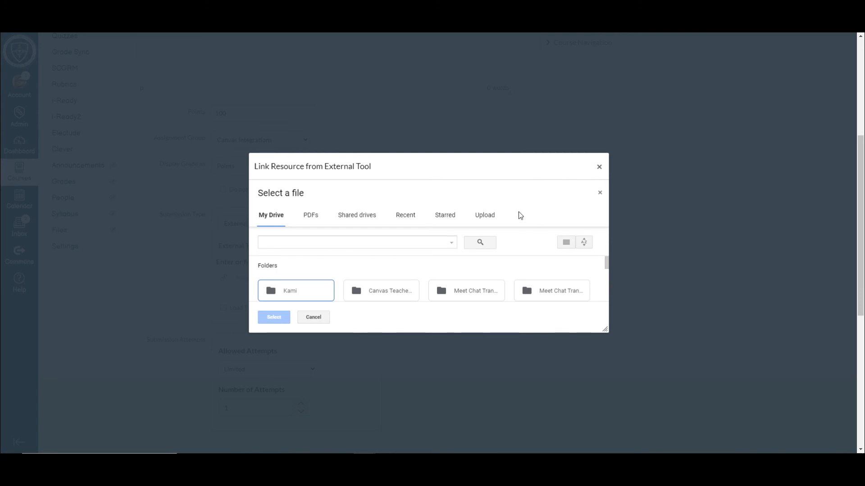
# Link the Graphing Lines PDF from the Assignments folder in My Drive as the external tool resource
pyautogui.click(486, 219)
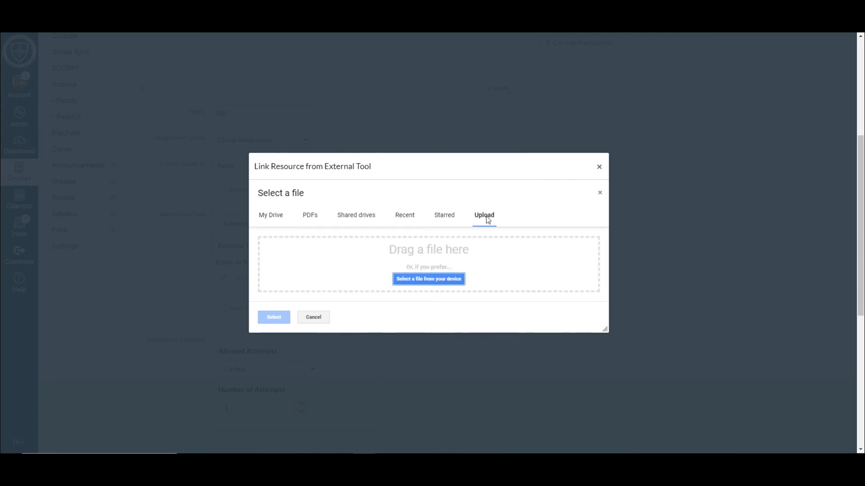
pyautogui.click(272, 218)
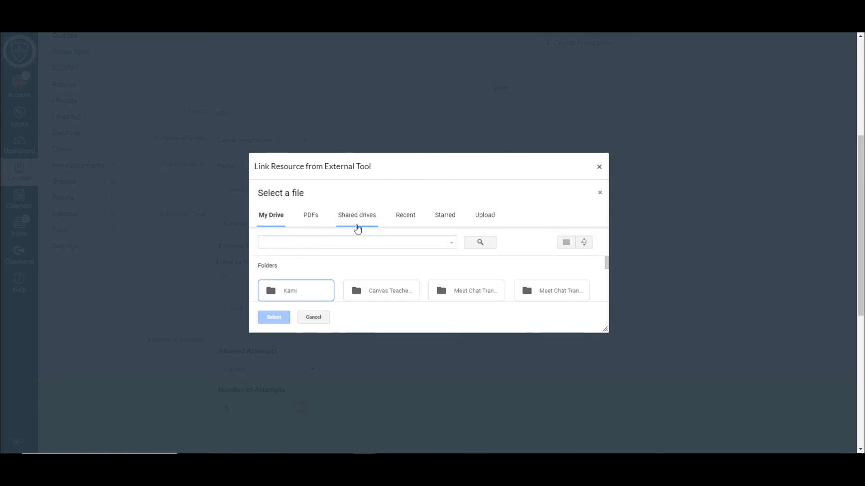
pyautogui.scroll(-1, 364, 243)
pyautogui.scroll(-3, 396, 235)
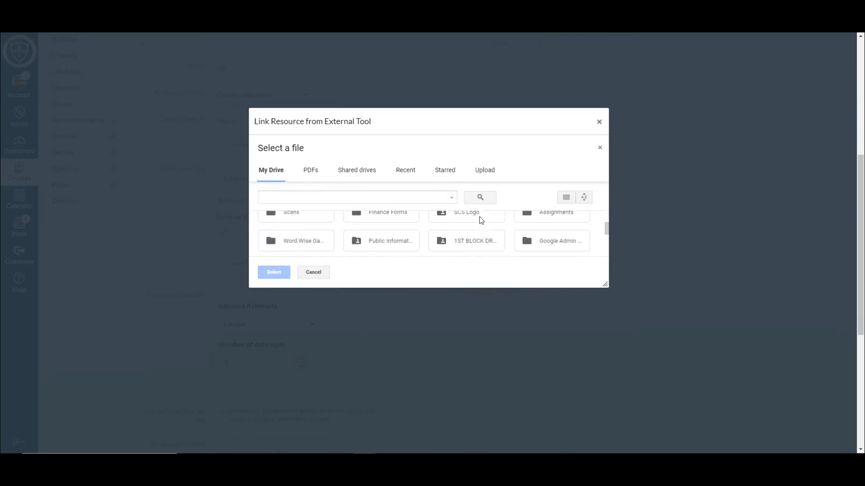
pyautogui.scroll(-1, 479, 220)
pyautogui.scroll(2, 467, 233)
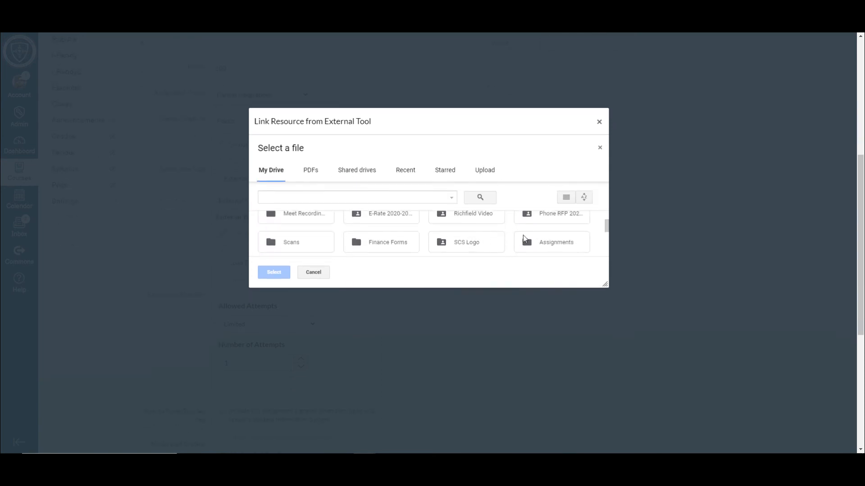
pyautogui.doubleClick(524, 235)
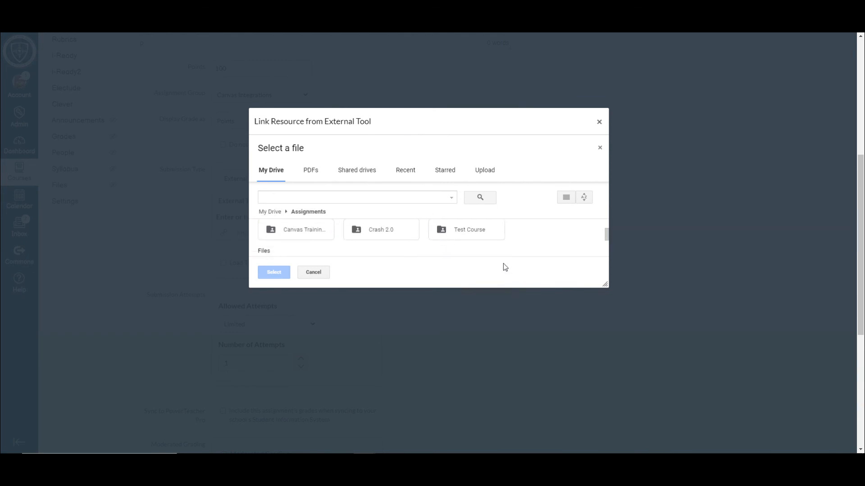
pyautogui.moveTo(607, 287); pyautogui.dragTo(616, 386)
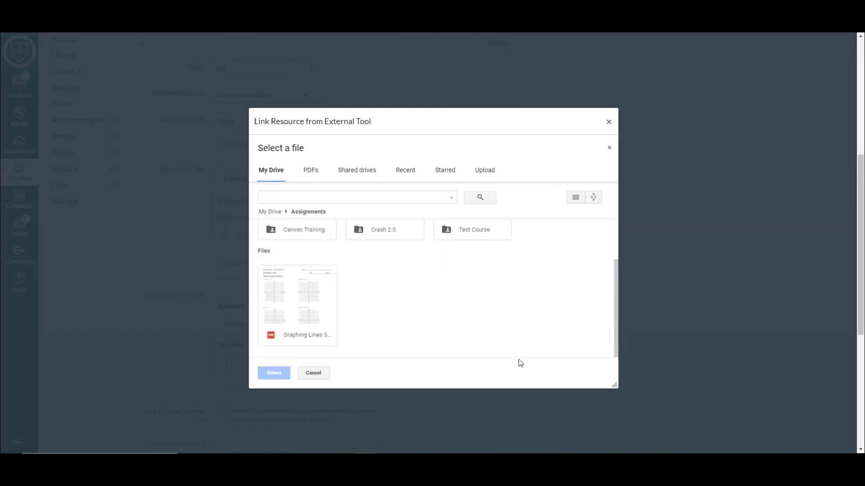
pyautogui.doubleClick(299, 308)
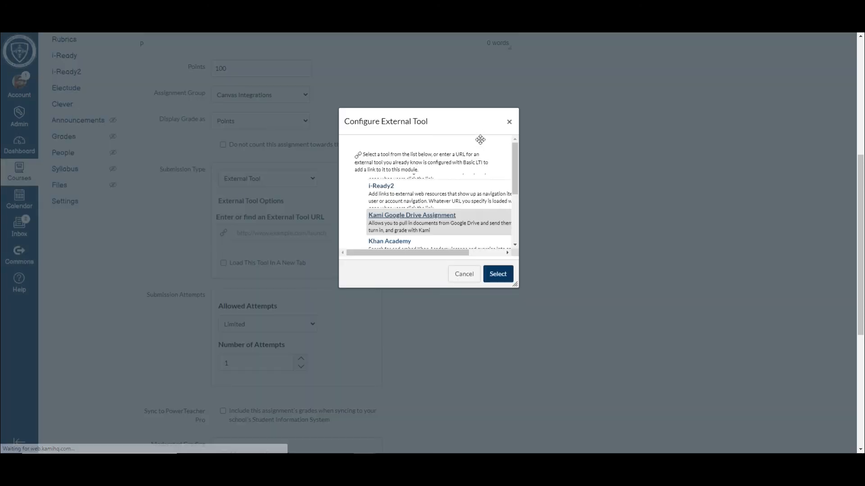
pyautogui.click(499, 277)
# Save and publish the Kami Test Assignment with the remaining settings left as they are
pyautogui.scroll(-2, 469, 239)
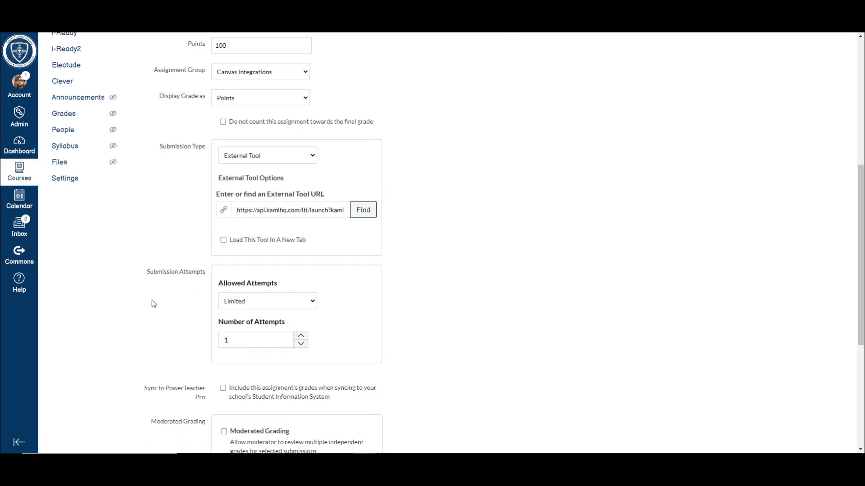
pyautogui.scroll(-2, 303, 270)
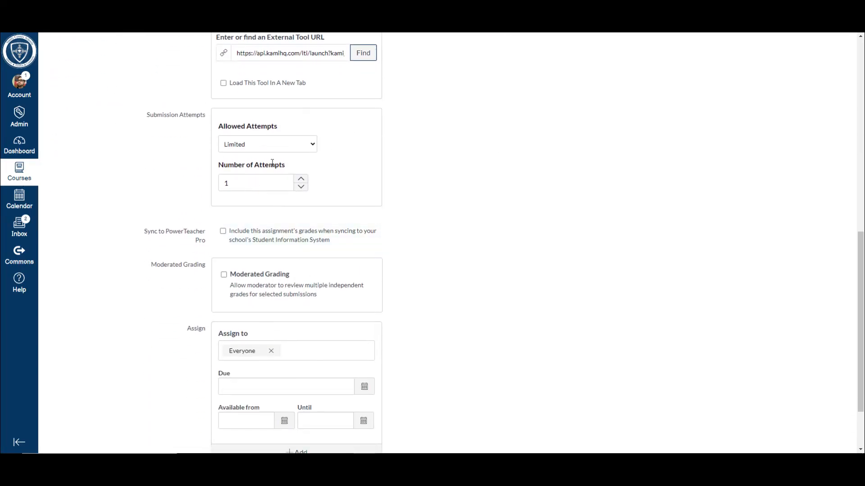
pyautogui.scroll(-2, 510, 167)
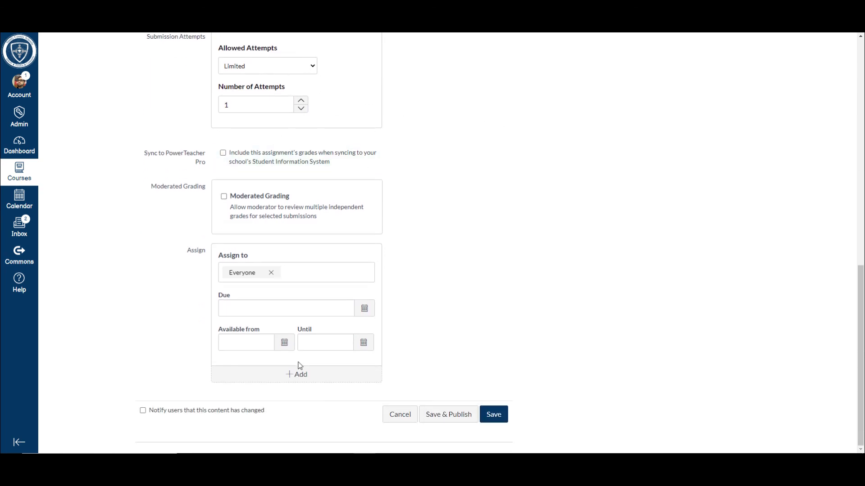
pyautogui.click(450, 421)
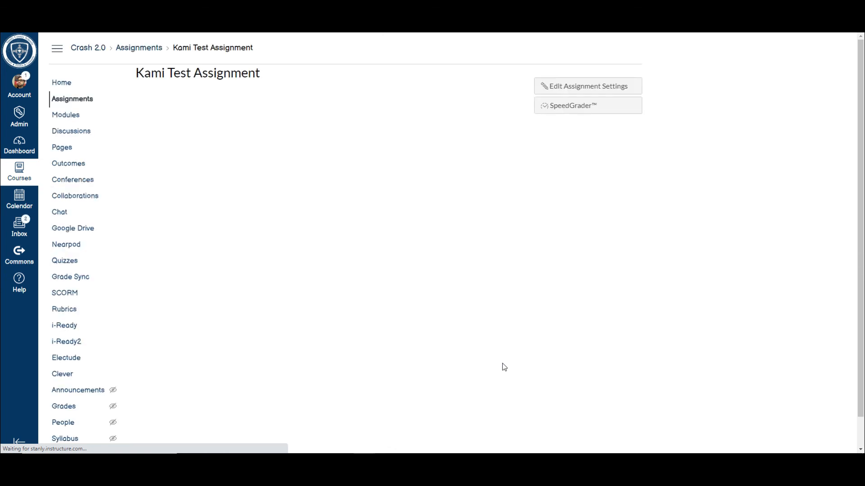